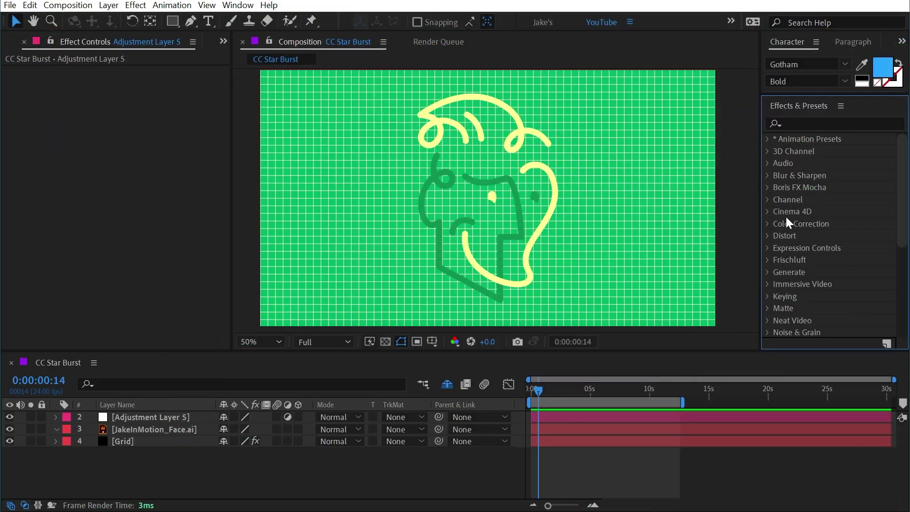
# Step: Expand the Distort category in Effects & Presets to find Spherize
pyautogui.click(767, 236)
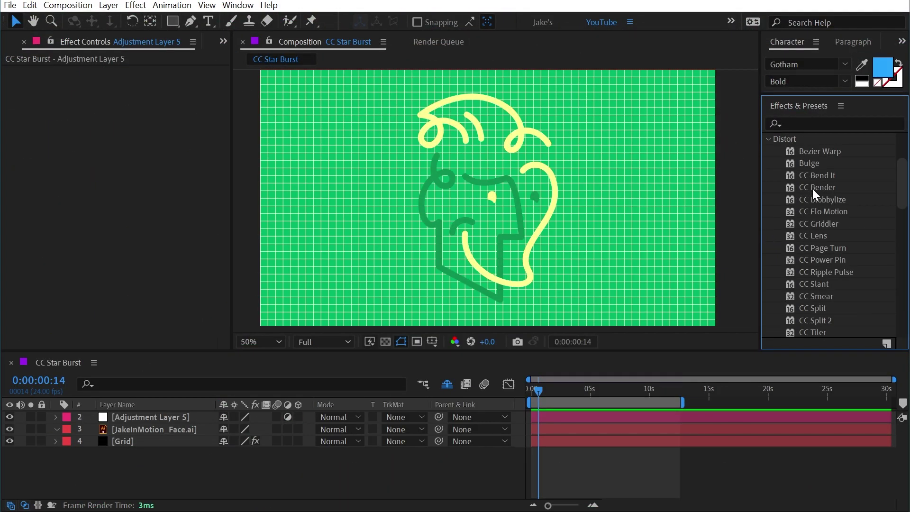
pyautogui.scroll(-3, 814, 192)
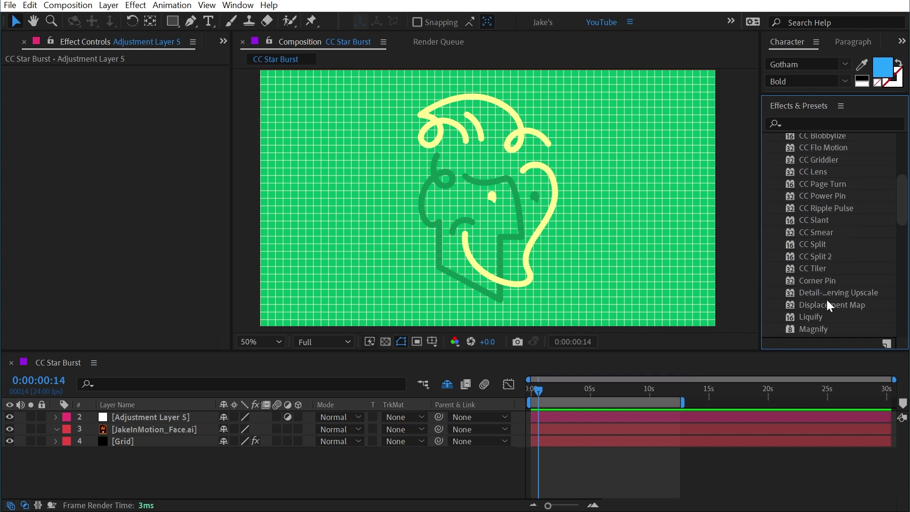
pyautogui.scroll(-2, 828, 304)
pyautogui.scroll(-2, 829, 305)
pyautogui.scroll(-3, 827, 324)
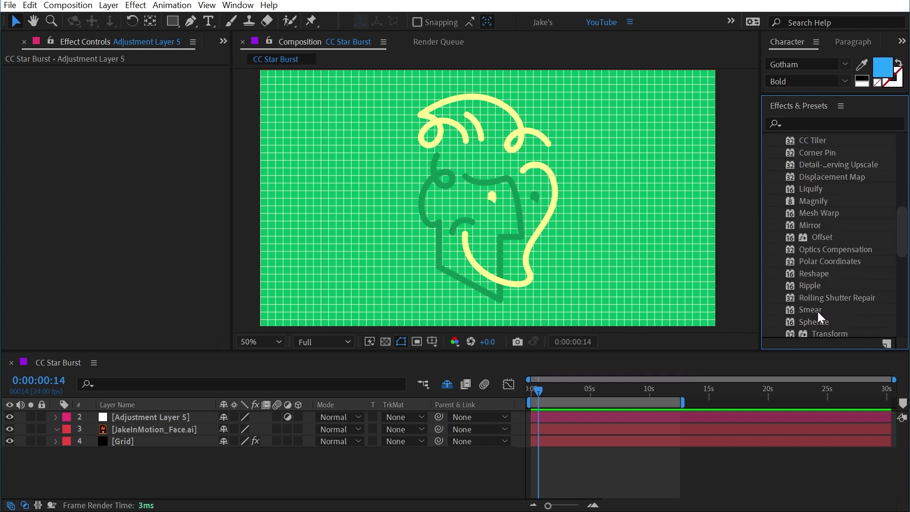
# Step: Apply Spherize to Adjustment Layer 5 with radius 601 and centre 905,566, then disable it
pyautogui.moveTo(816, 321); pyautogui.dragTo(132, 421)
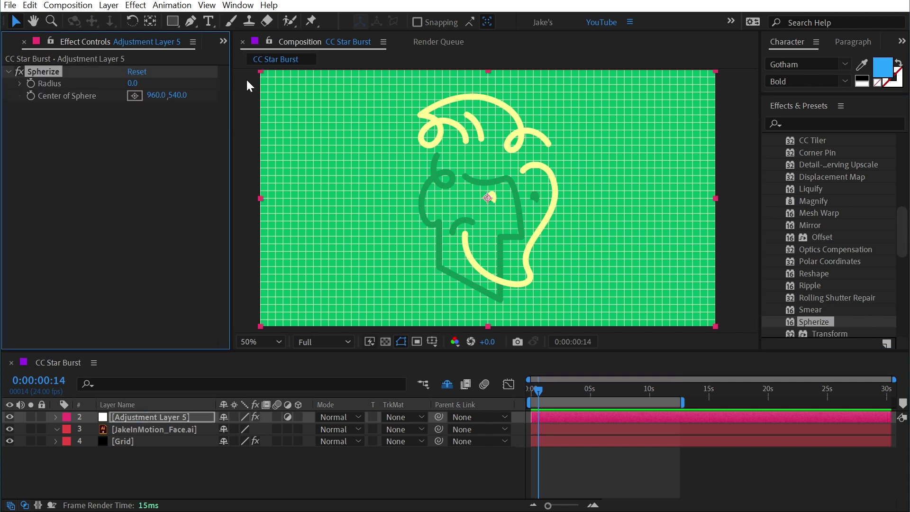
pyautogui.moveTo(134, 84); pyautogui.dragTo(283, 127)
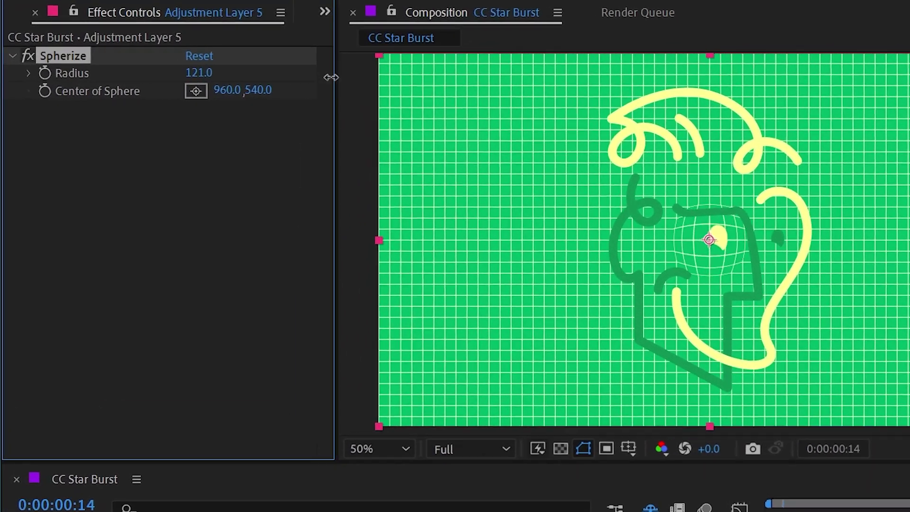
pyautogui.moveTo(412, 135)
pyautogui.mouseDown()
pyautogui.moveTo(698, 153)
pyautogui.moveTo(548, 157)
pyautogui.moveTo(808, 163)
pyautogui.mouseUp()
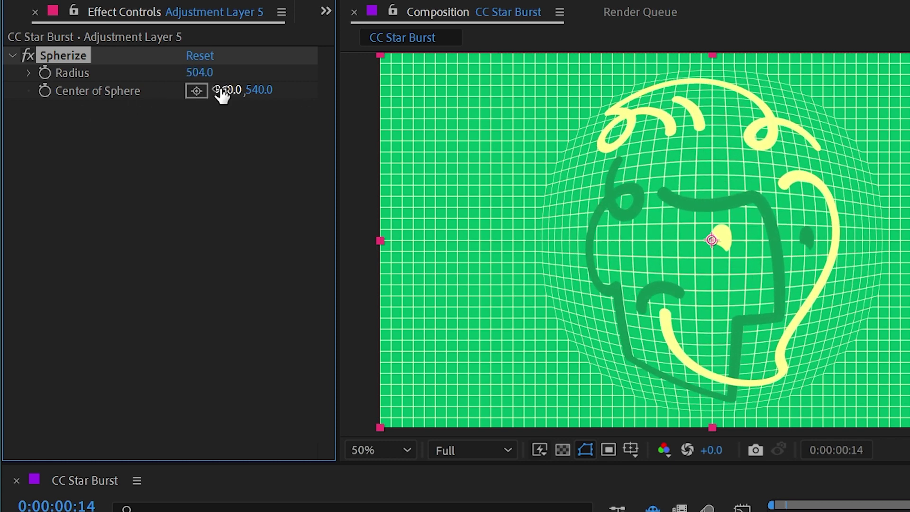
pyautogui.moveTo(222, 97); pyautogui.dragTo(132, 85)
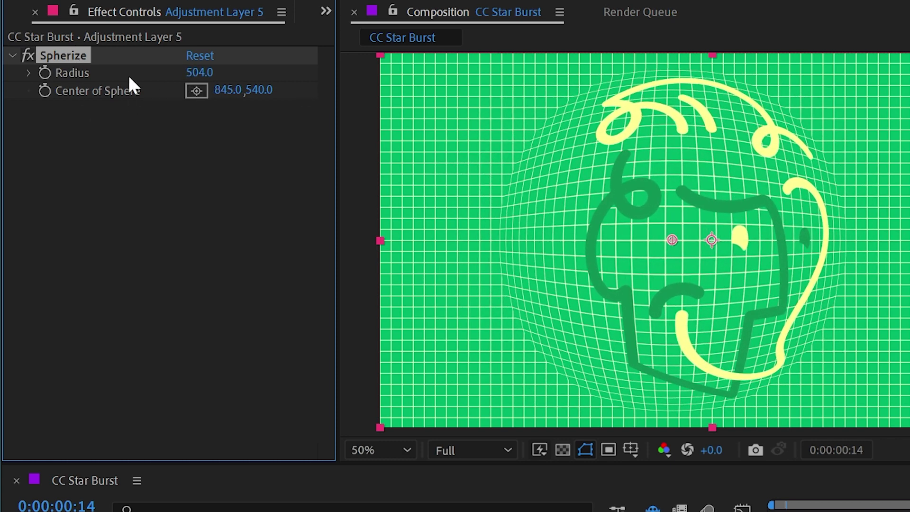
pyautogui.moveTo(677, 244)
pyautogui.mouseDown()
pyautogui.moveTo(638, 261)
pyautogui.moveTo(524, 238)
pyautogui.moveTo(662, 157)
pyautogui.moveTo(901, 264)
pyautogui.moveTo(848, 202)
pyautogui.moveTo(778, 236)
pyautogui.moveTo(694, 250)
pyautogui.moveTo(697, 260)
pyautogui.moveTo(654, 271)
pyautogui.moveTo(594, 253)
pyautogui.mouseUp()
pyautogui.moveTo(239, 68); pyautogui.dragTo(599, 284)
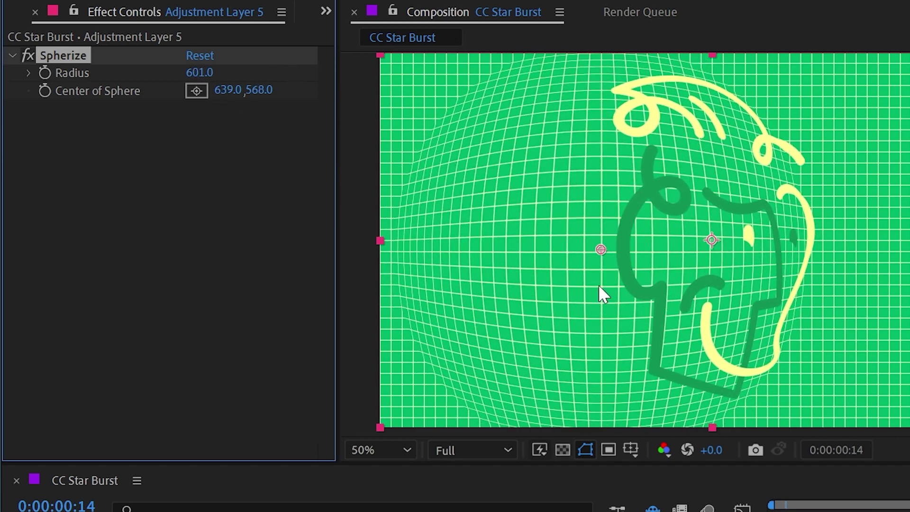
pyautogui.moveTo(601, 250)
pyautogui.mouseDown()
pyautogui.moveTo(712, 240)
pyautogui.moveTo(692, 244)
pyautogui.mouseUp()
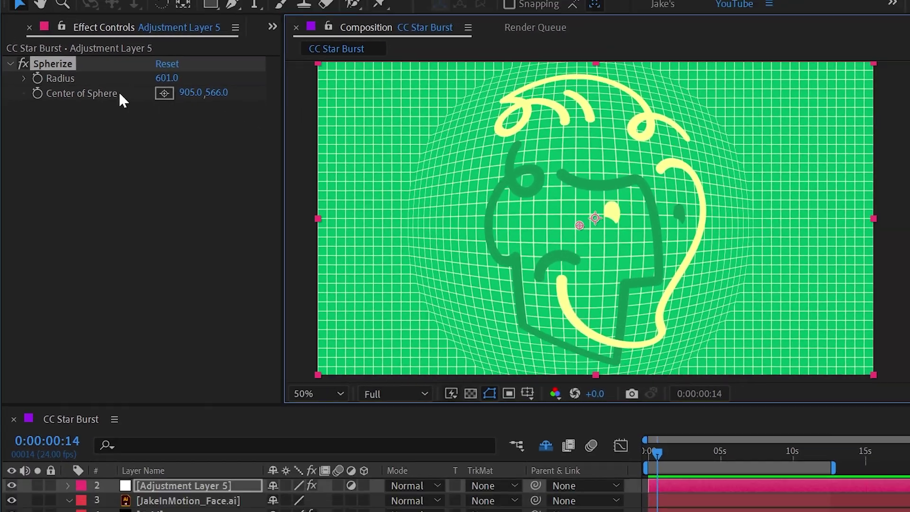
pyautogui.click(23, 63)
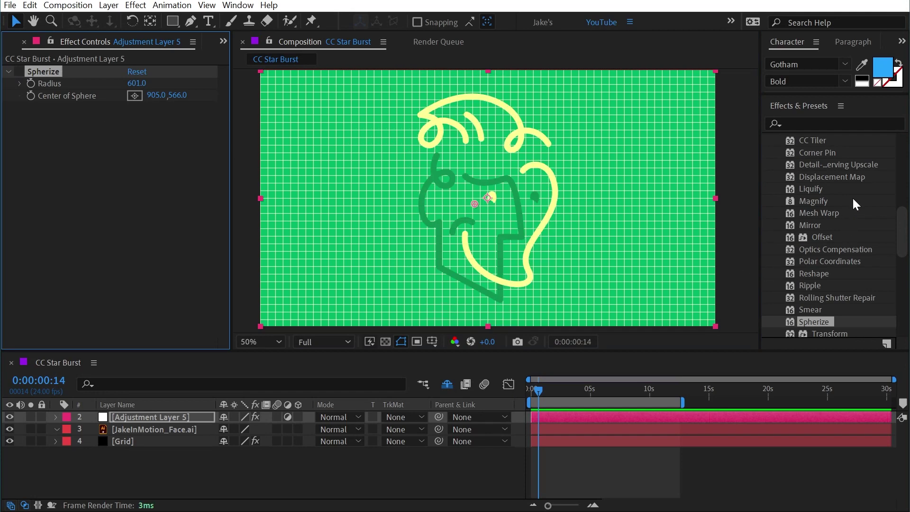
pyautogui.scroll(3, 853, 198)
pyautogui.scroll(6, 852, 193)
pyautogui.moveTo(810, 260); pyautogui.dragTo(168, 171)
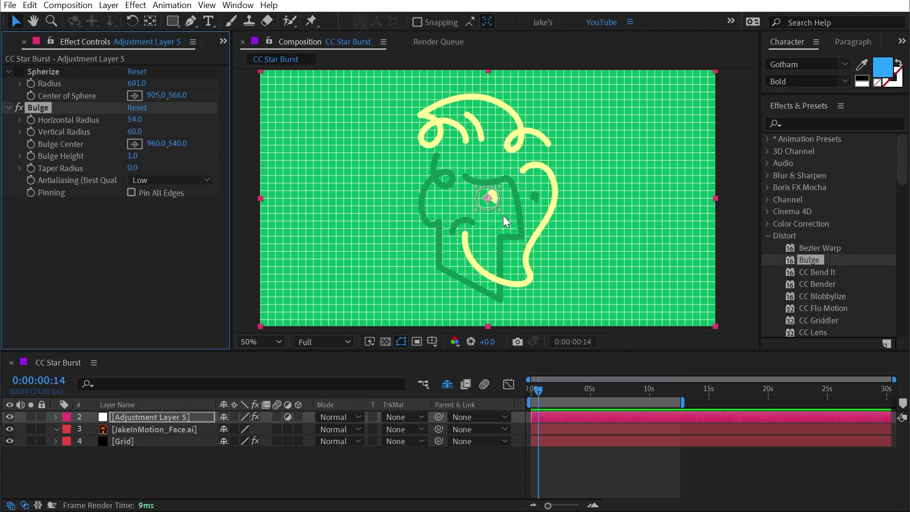
# Step: Set the Bulge radii to 492 by 508, Bulge Height 1.7 and Taper Radius 136
pyautogui.moveTo(503, 215)
pyautogui.mouseDown()
pyautogui.moveTo(609, 320)
pyautogui.moveTo(588, 321)
pyautogui.mouseUp()
pyautogui.moveTo(132, 156)
pyautogui.mouseDown()
pyautogui.moveTo(244, 161)
pyautogui.moveTo(135, 157)
pyautogui.moveTo(38, 168)
pyautogui.moveTo(165, 171)
pyautogui.moveTo(137, 174)
pyautogui.mouseUp()
pyautogui.moveTo(224, 172); pyautogui.dragTo(242, 171)
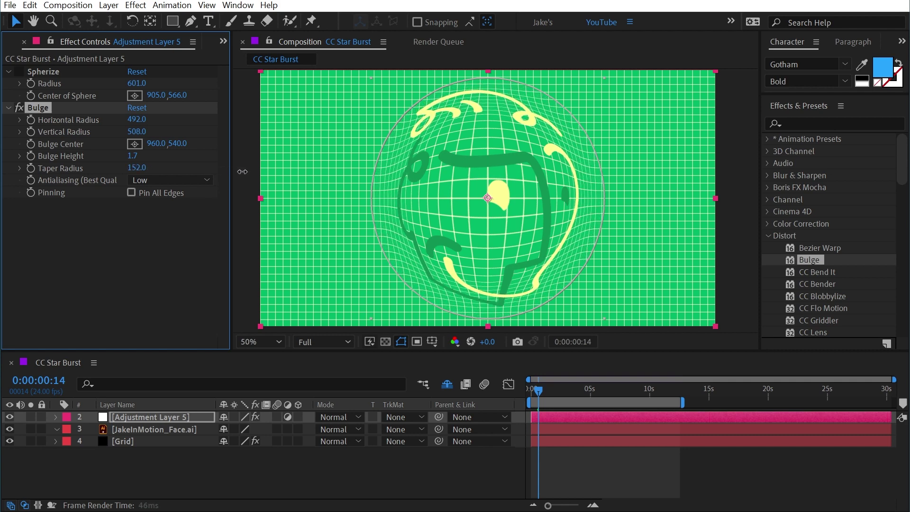
# Step: Turn Bulge off and set the Spherize centre to 585,546 with radius 284
pyautogui.click(20, 106)
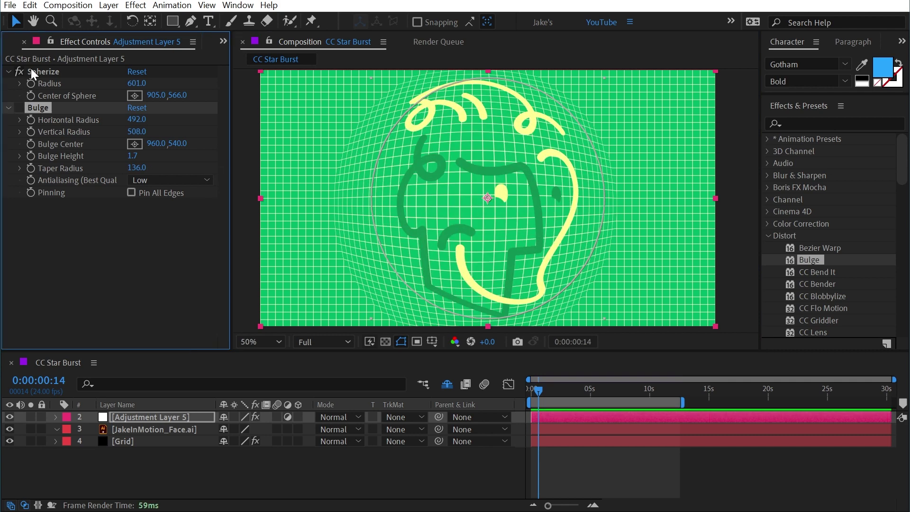
pyautogui.moveTo(475, 204); pyautogui.dragTo(399, 199)
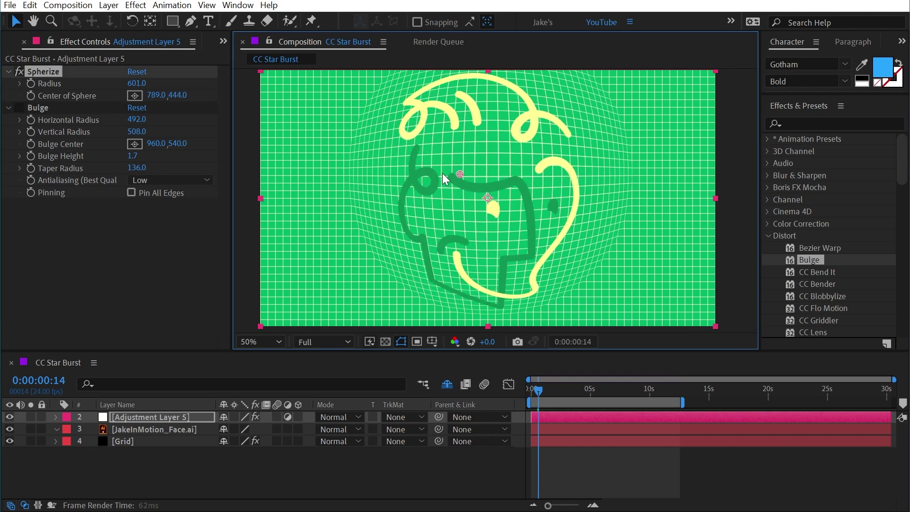
pyautogui.moveTo(136, 83); pyautogui.dragTo(85, 84)
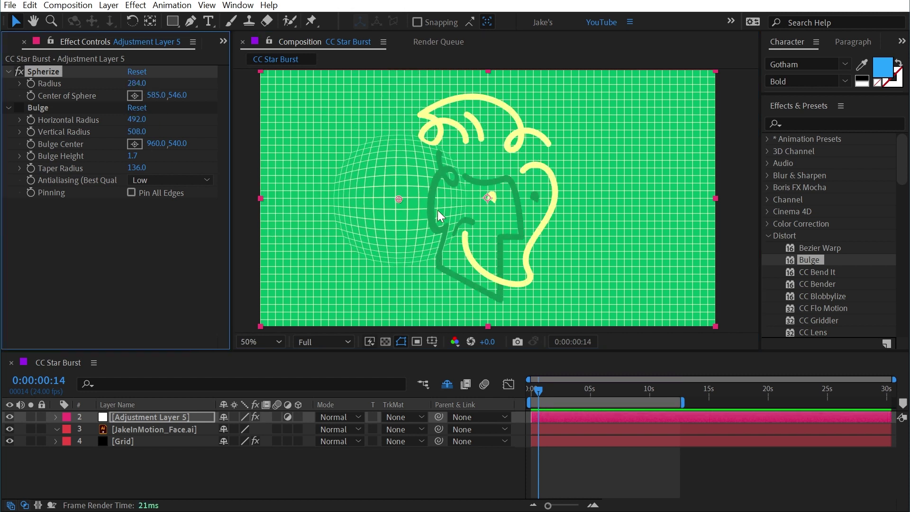